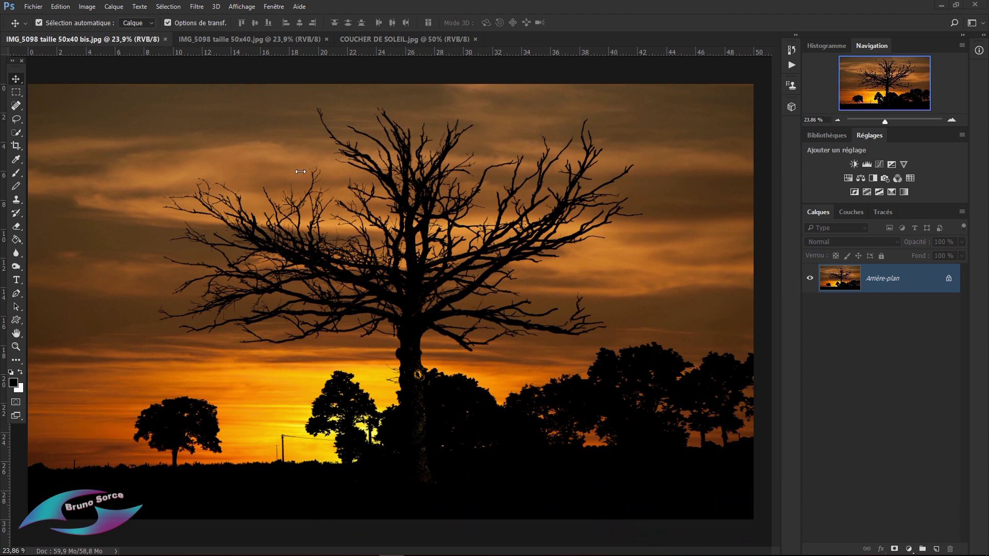
Step: Compare the finished sunset silhouette image with the original daytime tree photo, IMG_5098 taille 50x40.jpg
click(236, 39)
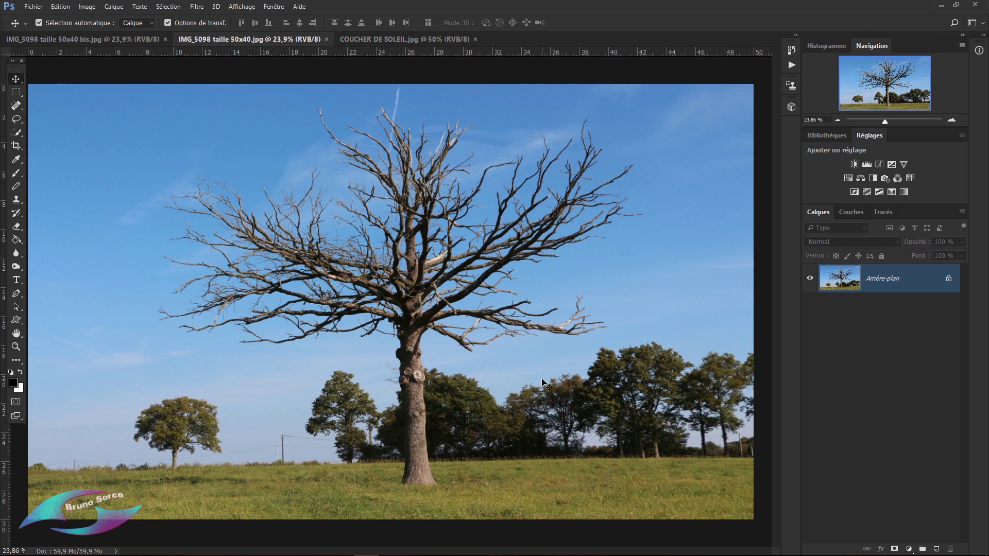
click(109, 38)
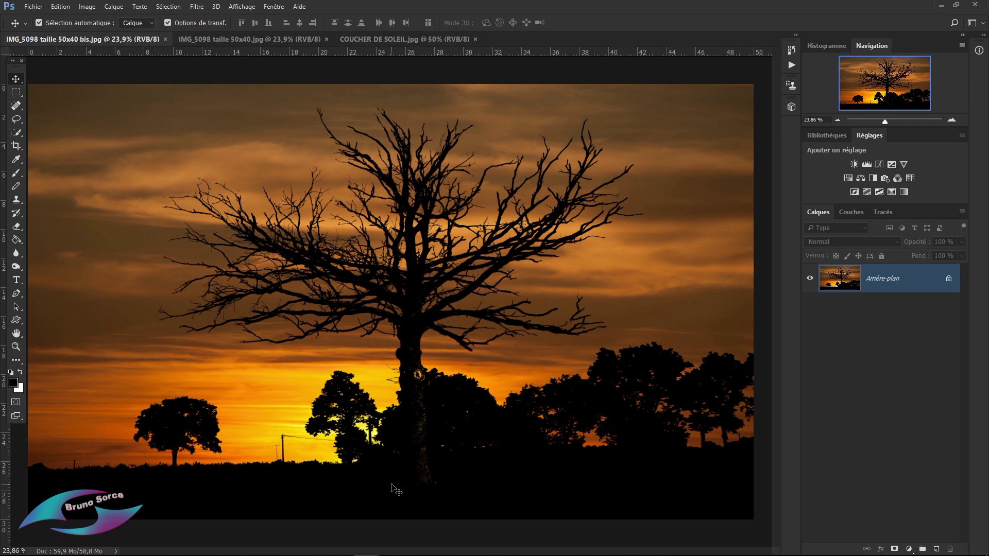
click(249, 39)
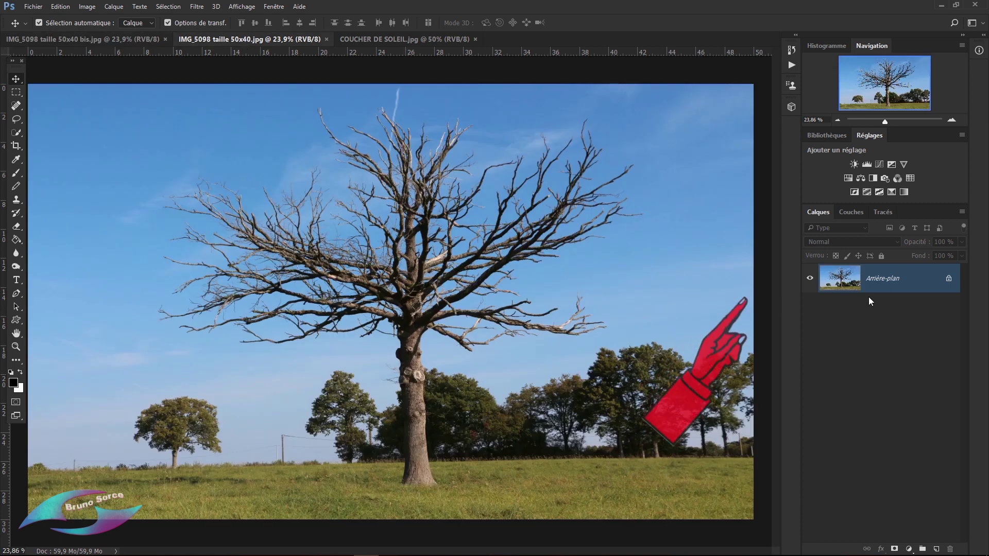
Step: Convert the locked background of the tree photo into a regular layer, duplicate it, and hide the original Calque 0
click(949, 281)
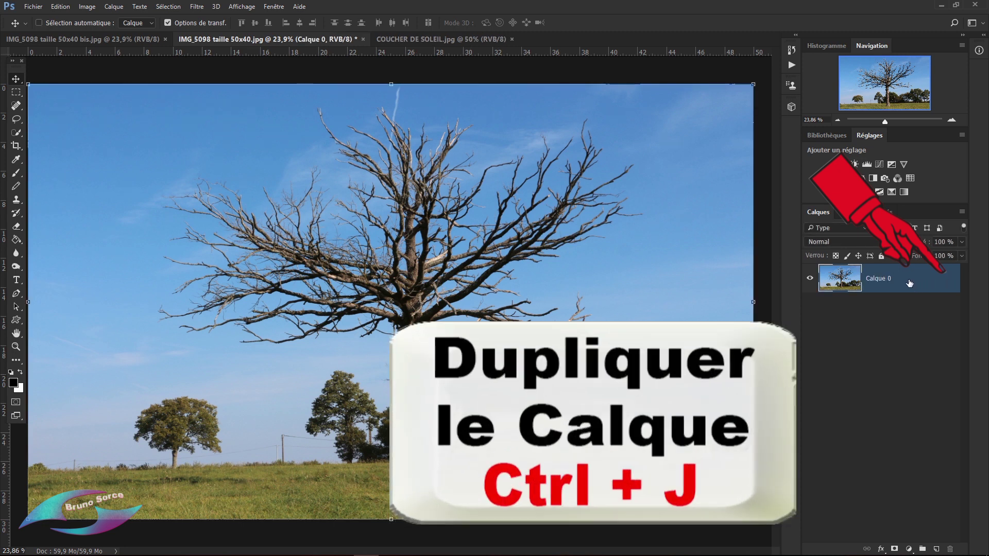
key(ctrl+j)
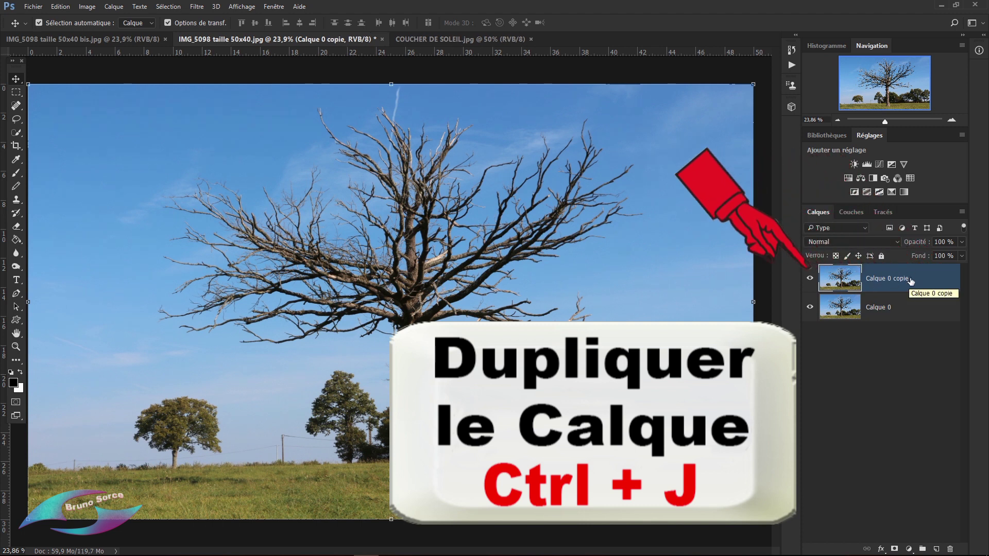
click(810, 308)
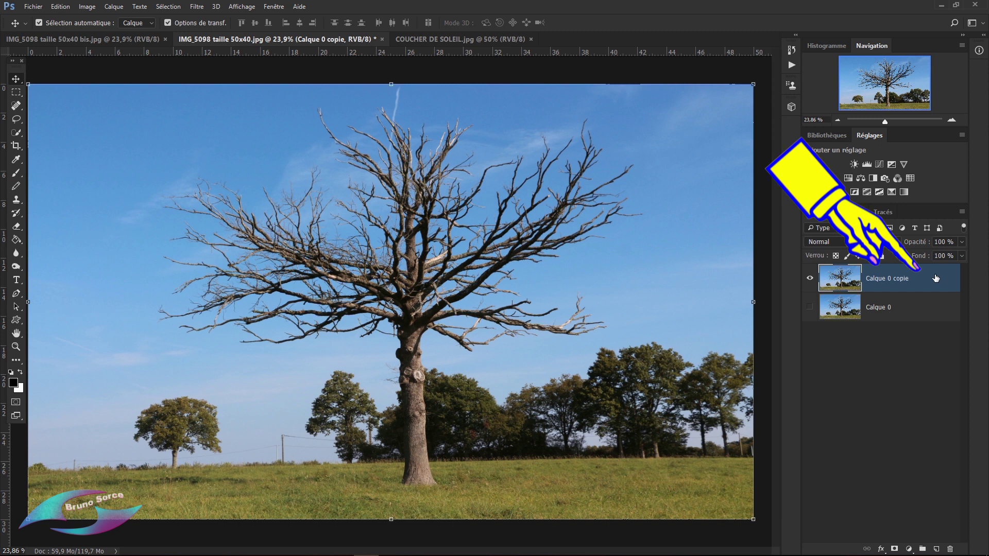
Step: Compare the tree photo's red, green and blue channels for contrast and duplicate the blue channel
click(848, 215)
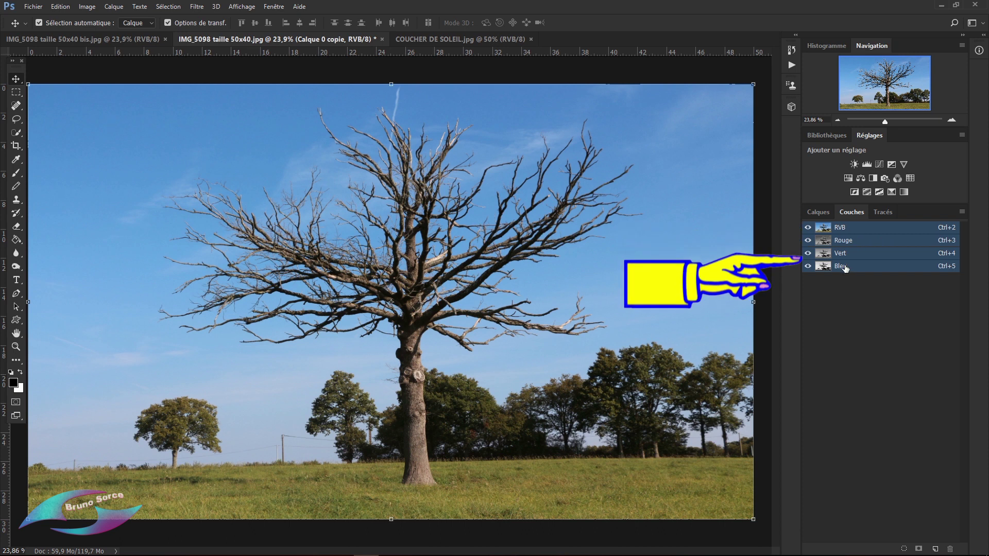
click(857, 242)
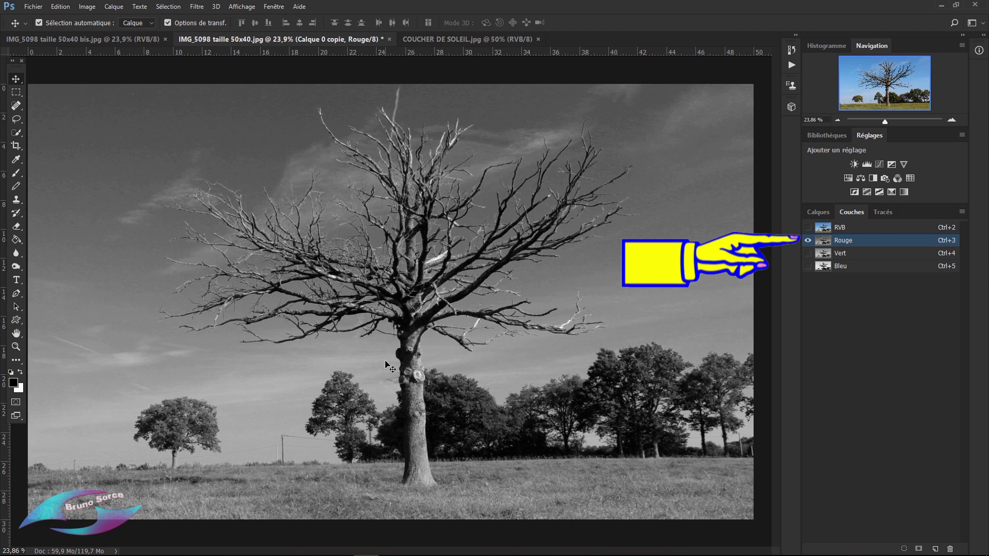
click(842, 254)
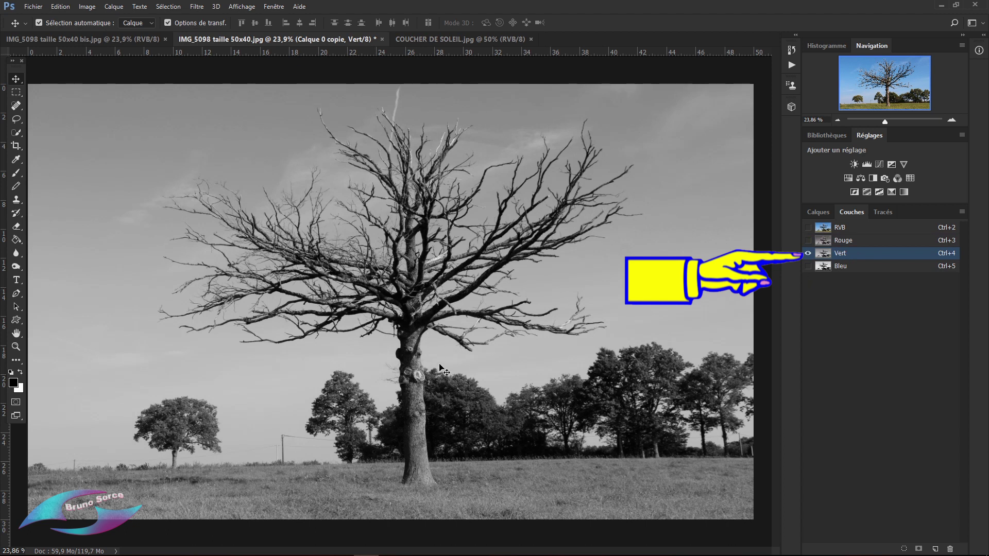
click(865, 267)
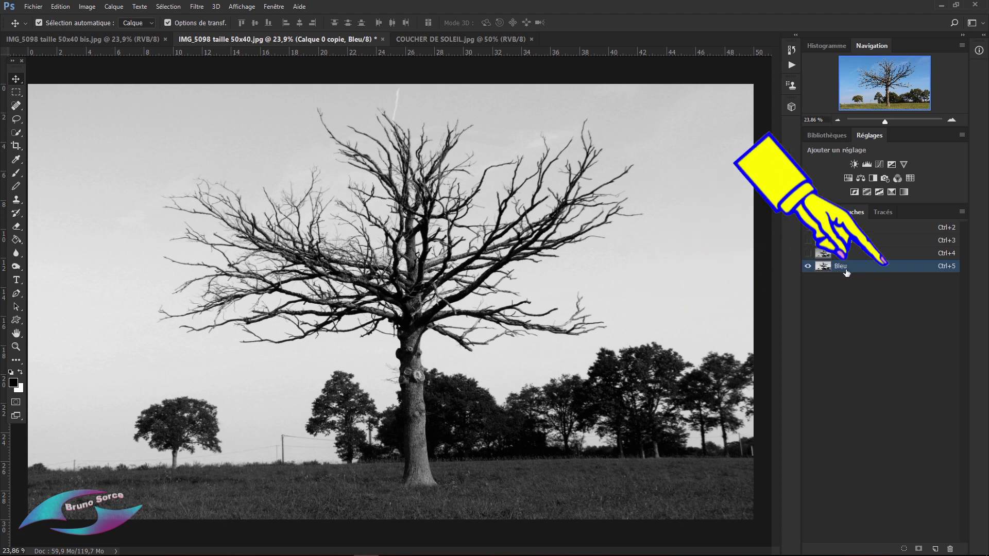
drag(882, 272, 937, 552)
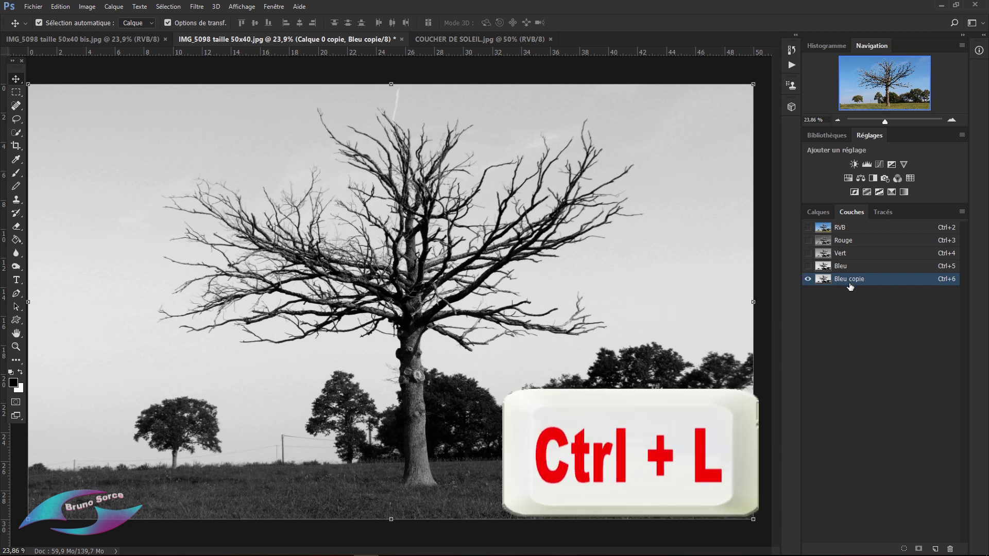
Step: Apply Levels to the Bleu copie channel with input black point 112, midtone 0.21 and white point 196
key(ctrl)
key(ctrl+l)
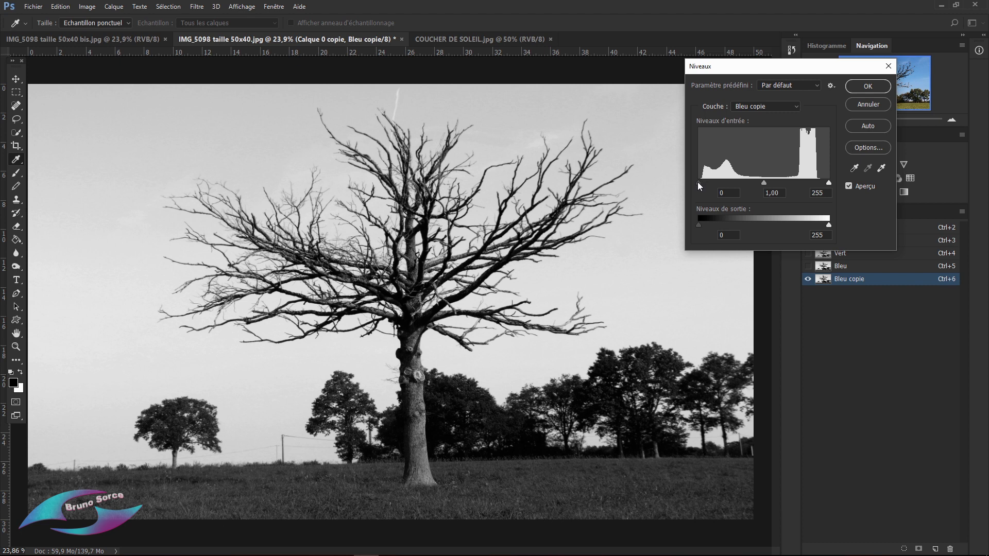
drag(697, 181, 756, 194)
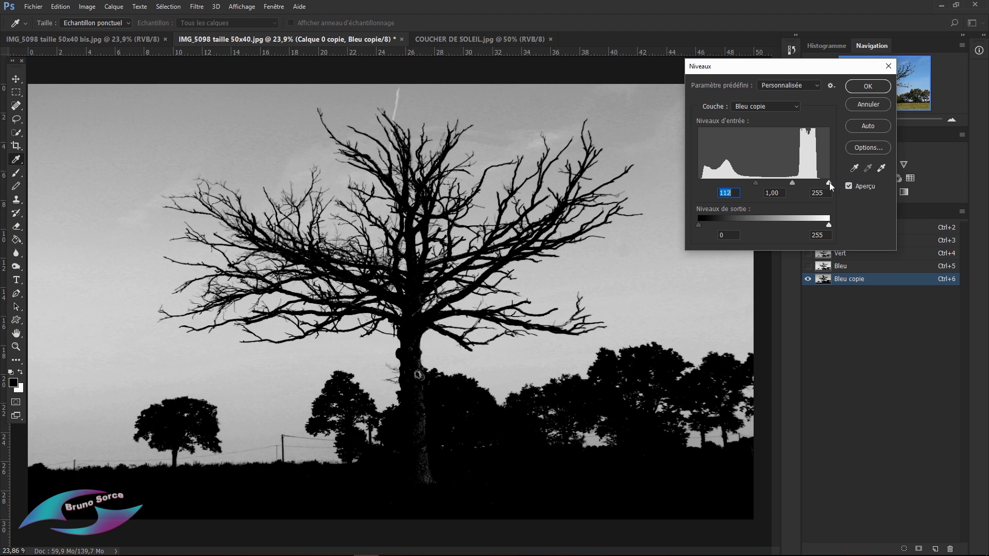
drag(829, 183, 798, 185)
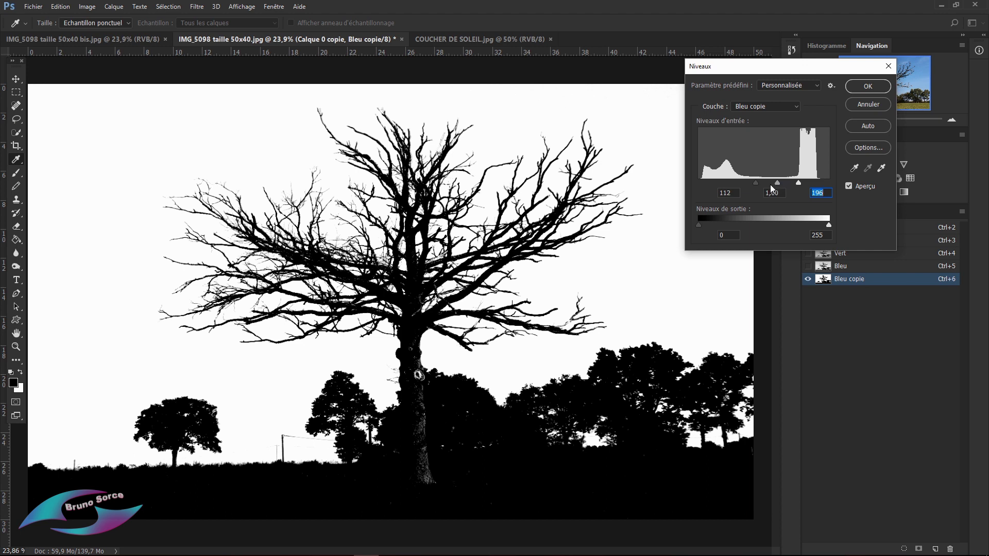
drag(778, 183, 792, 188)
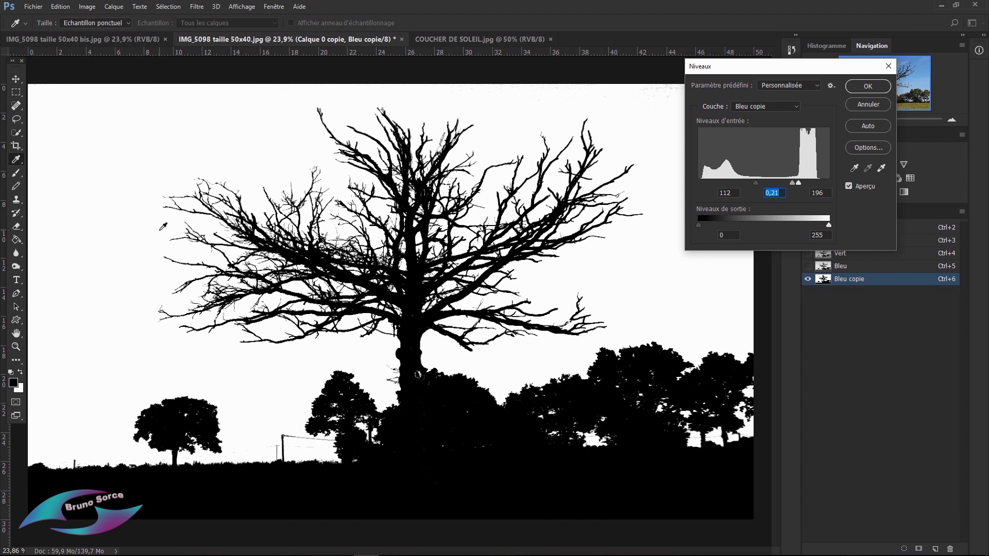
click(868, 87)
key(v)
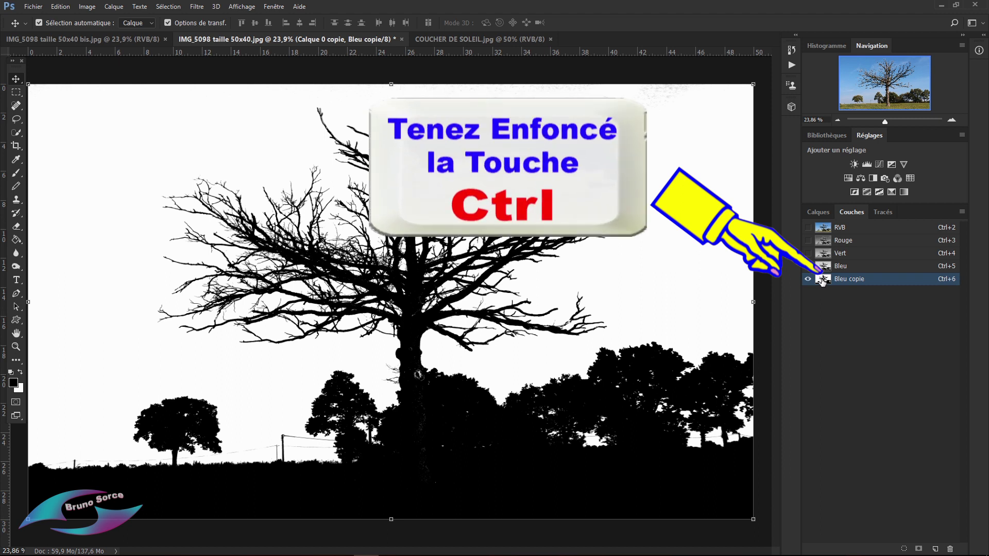
Step: Load Bleu copie as a selection, add it as a layer mask on Calque 0 copie, and invert the mask
ctrl+click(823, 279)
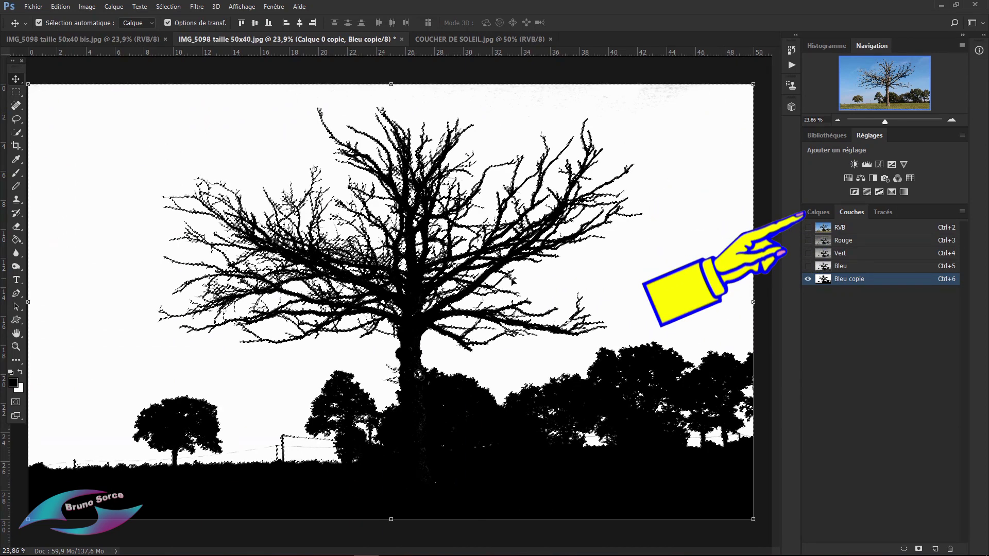
click(818, 212)
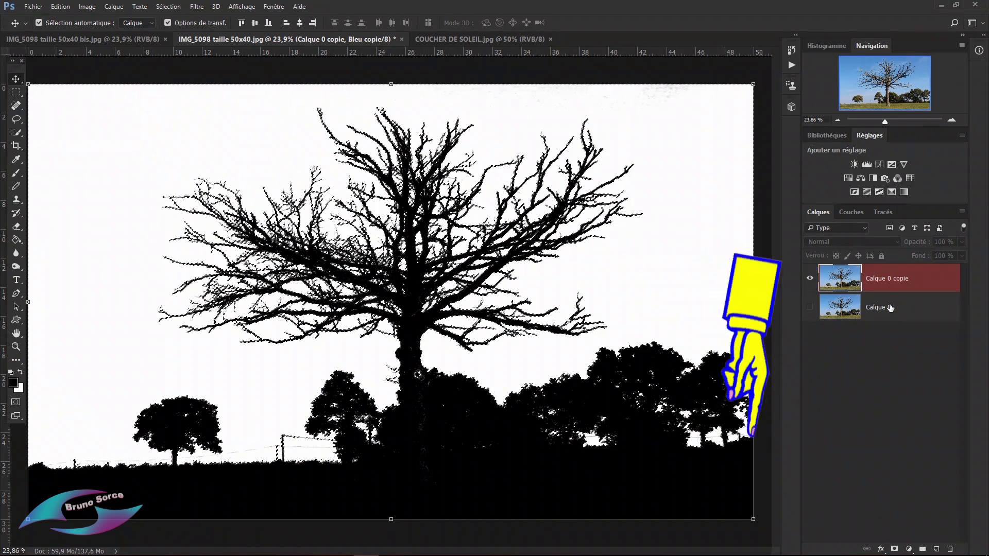
click(895, 548)
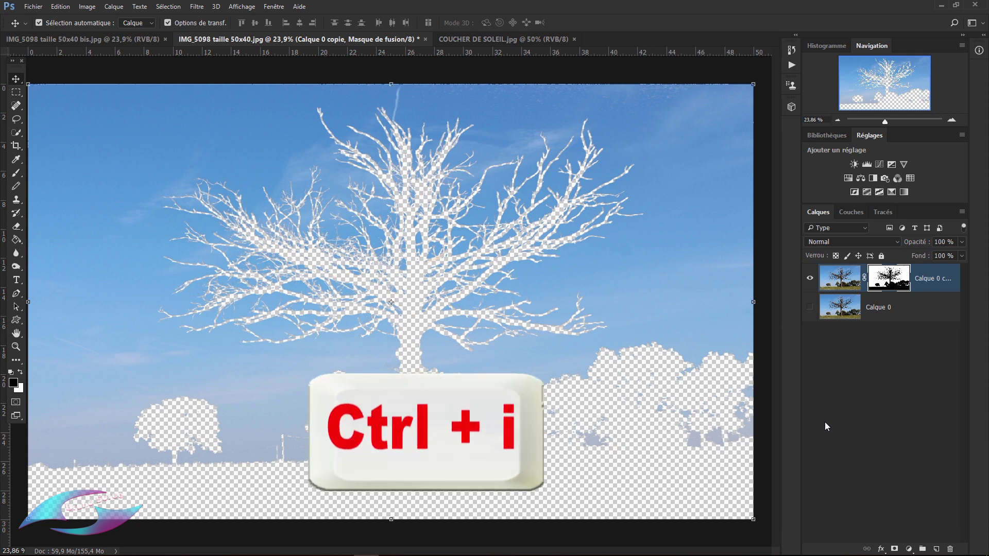
key(ctrl)
key(ctrl+i)
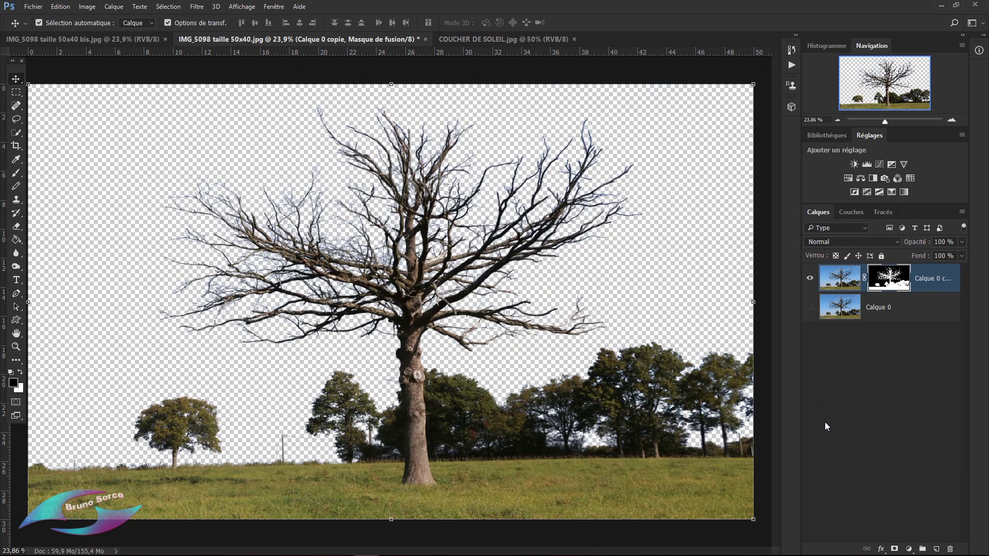
Step: Copy the COUCHER DE SOLEIL.jpg sunset image into the tree photo document as a new layer
click(481, 39)
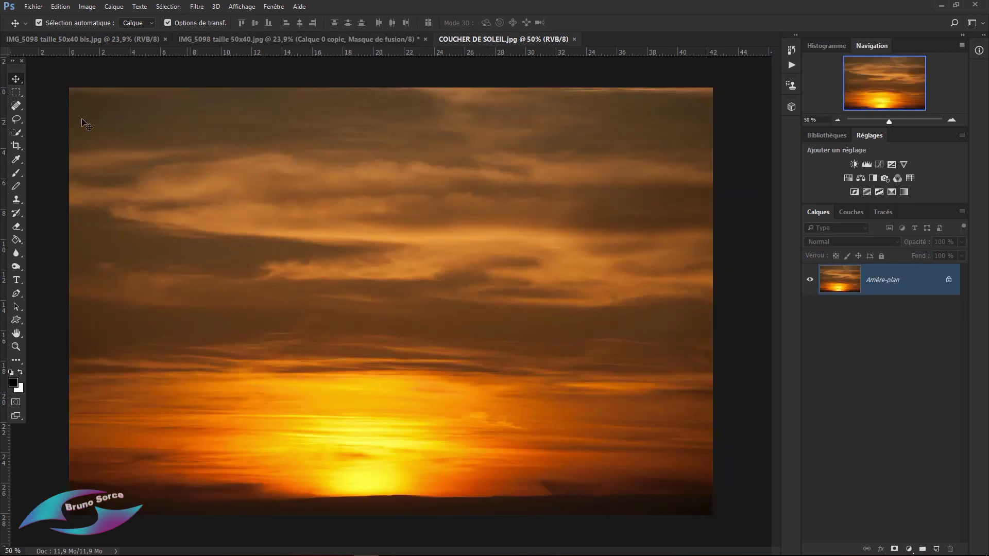
click(35, 7)
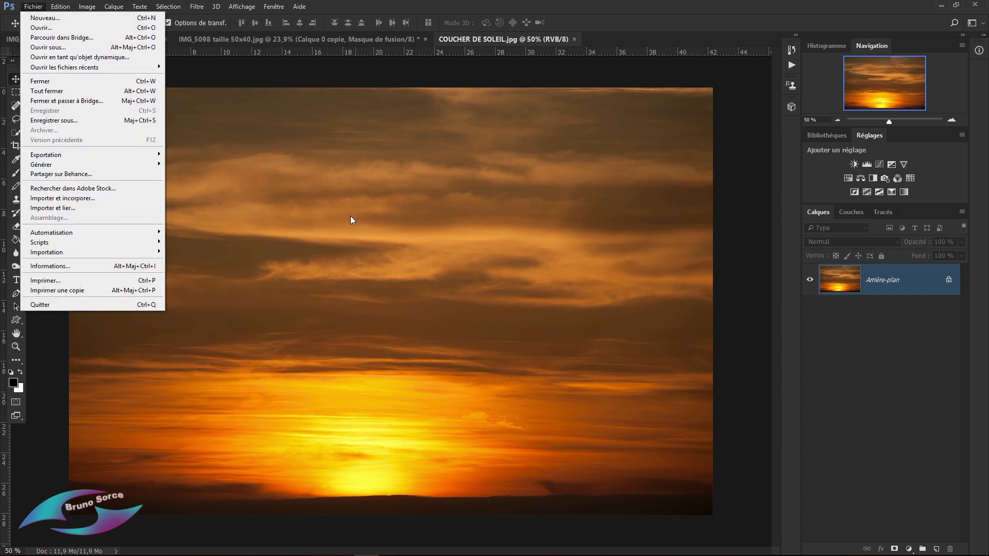
click(464, 111)
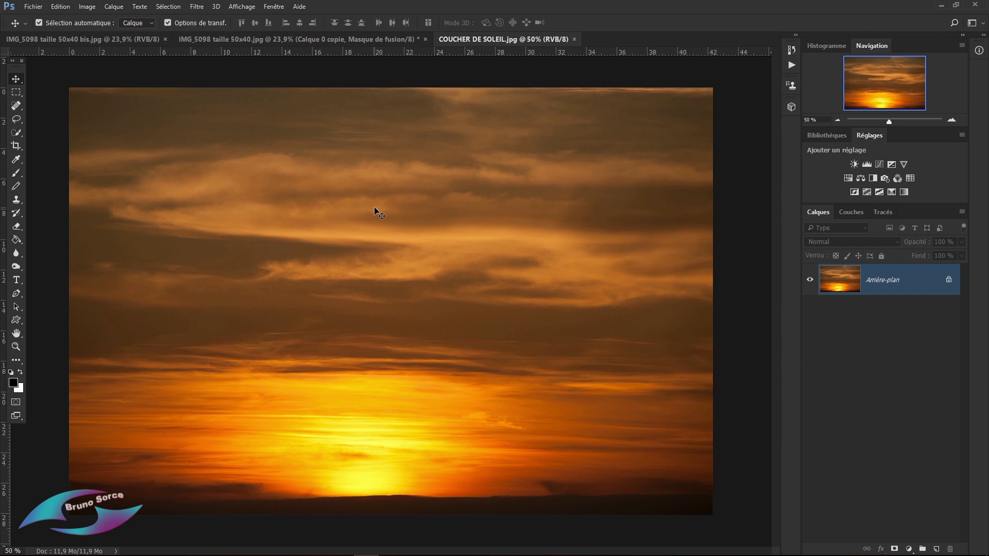
drag(376, 211, 172, 132)
Step: Scale the sunset layer to 236.24% width and 192.24% height, and place it beneath the masked tree layer
key(ctrl+t)
drag(334, 287, 759, 480)
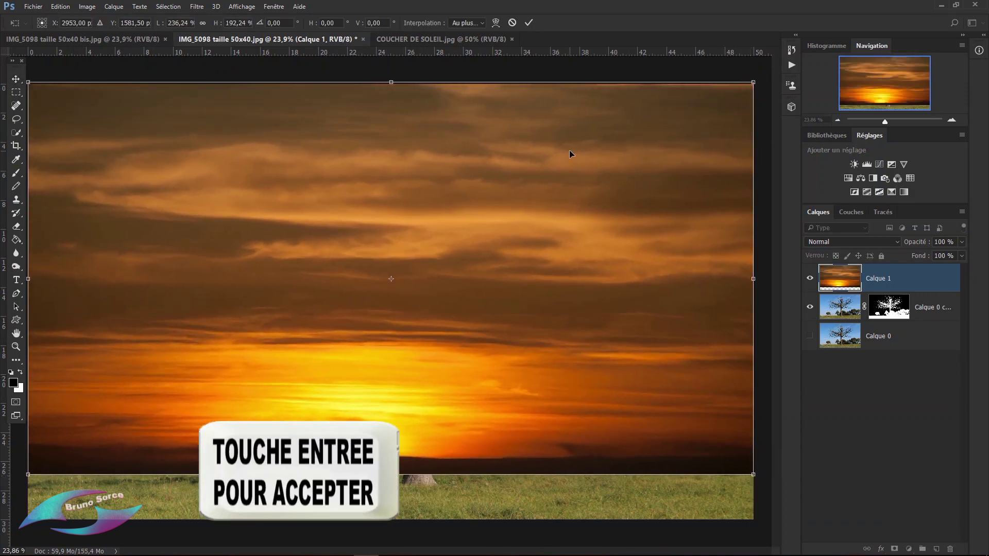
key(Return)
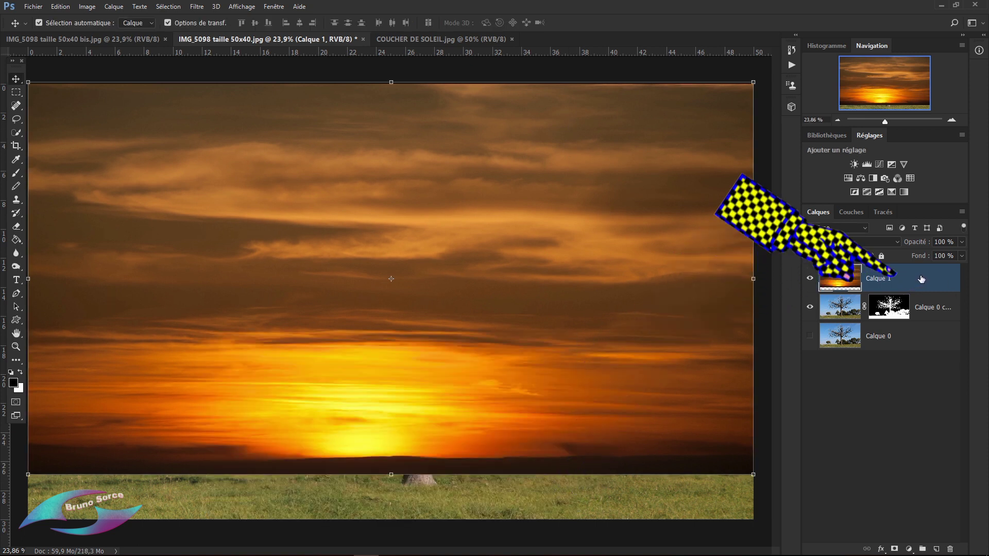
drag(921, 279, 927, 319)
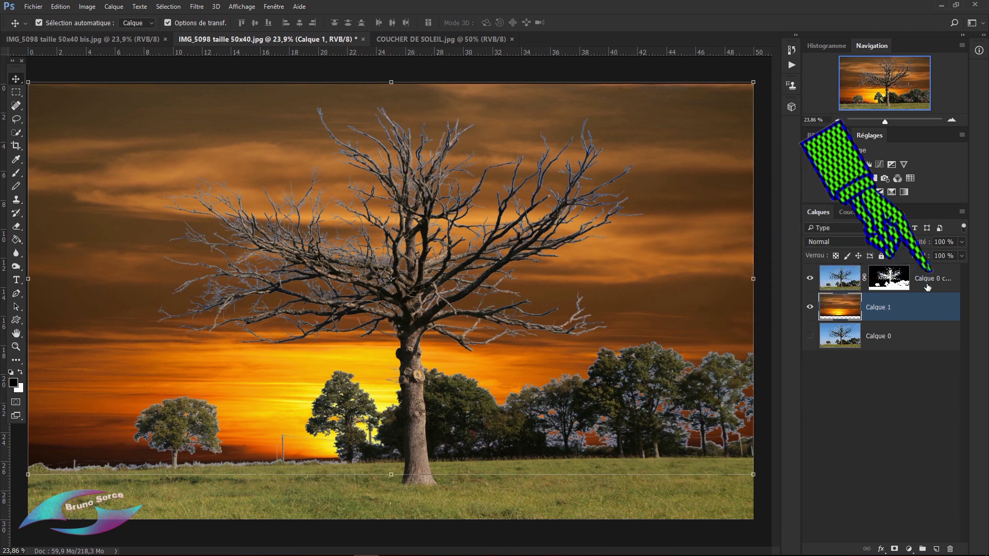
Step: Add a solid colour fill layer in near-black #050505 above the masked tree layer and clip it to that layer
click(937, 273)
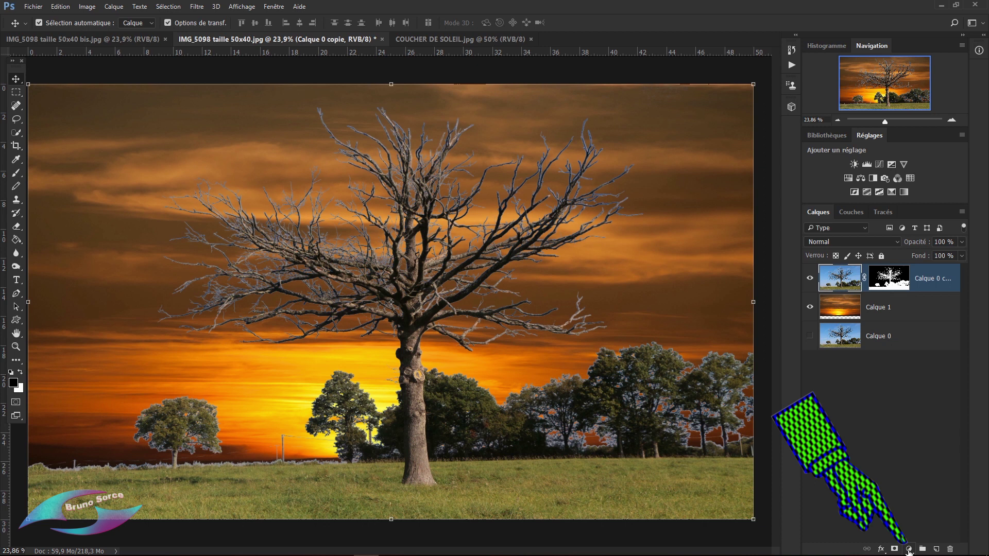
click(908, 550)
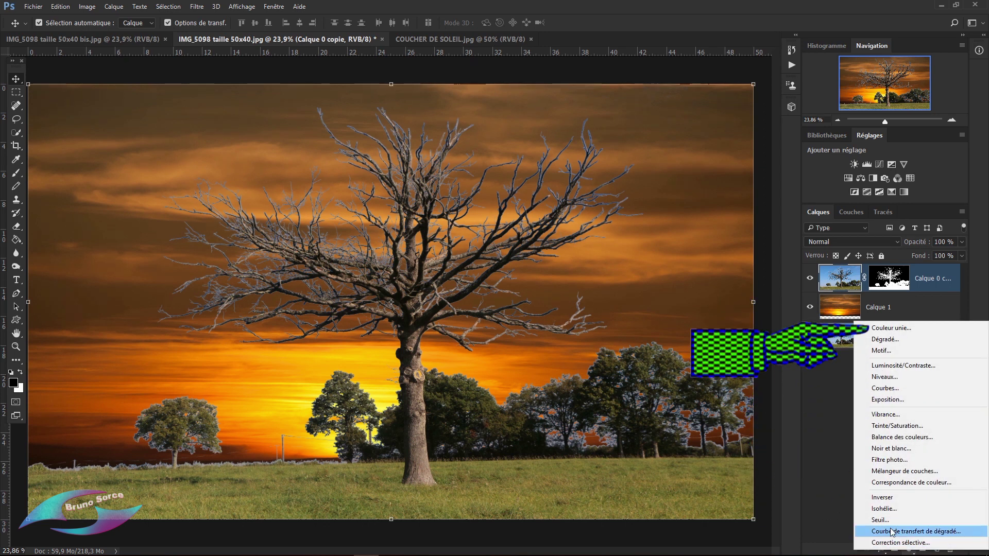
click(882, 332)
click(687, 231)
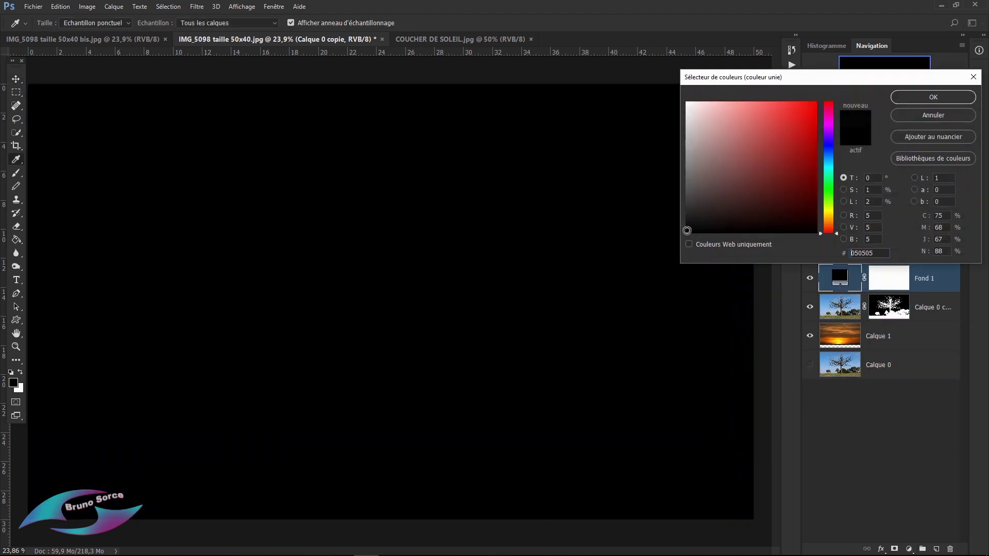
click(920, 98)
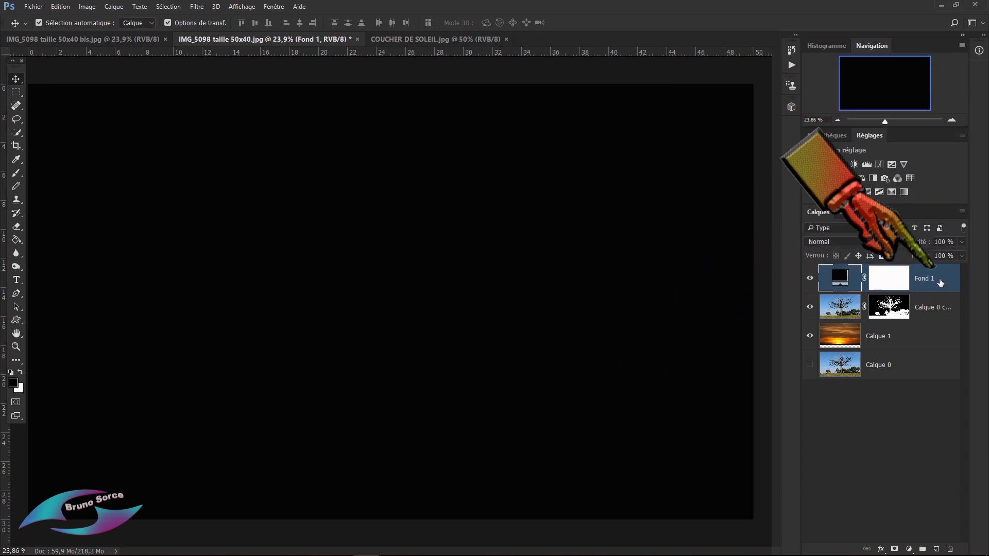
drag(942, 280, 941, 288)
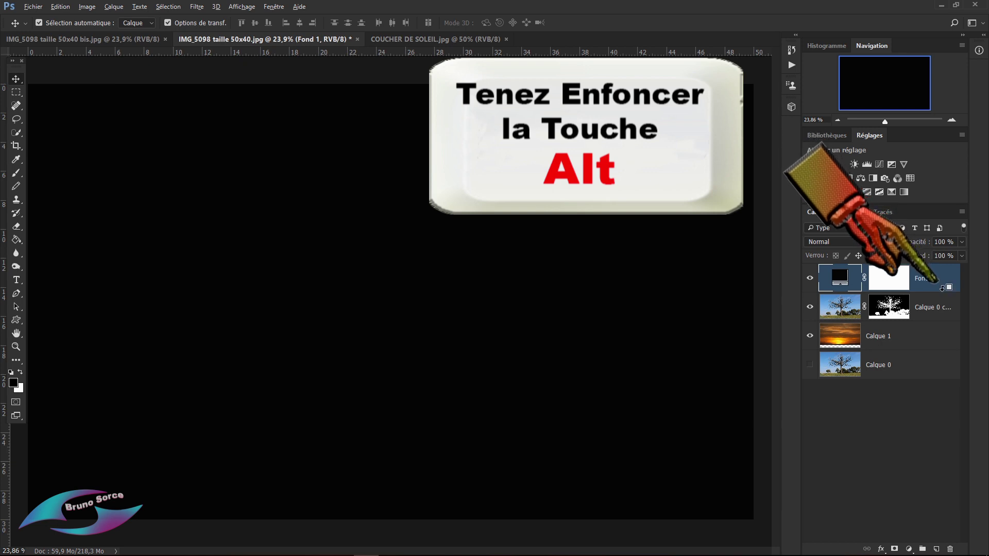
alt+click(942, 288)
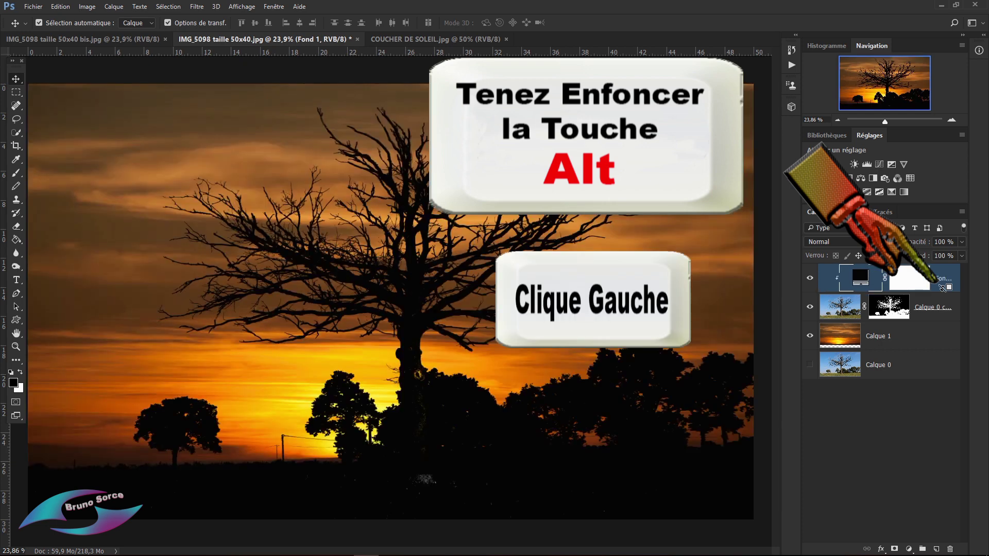